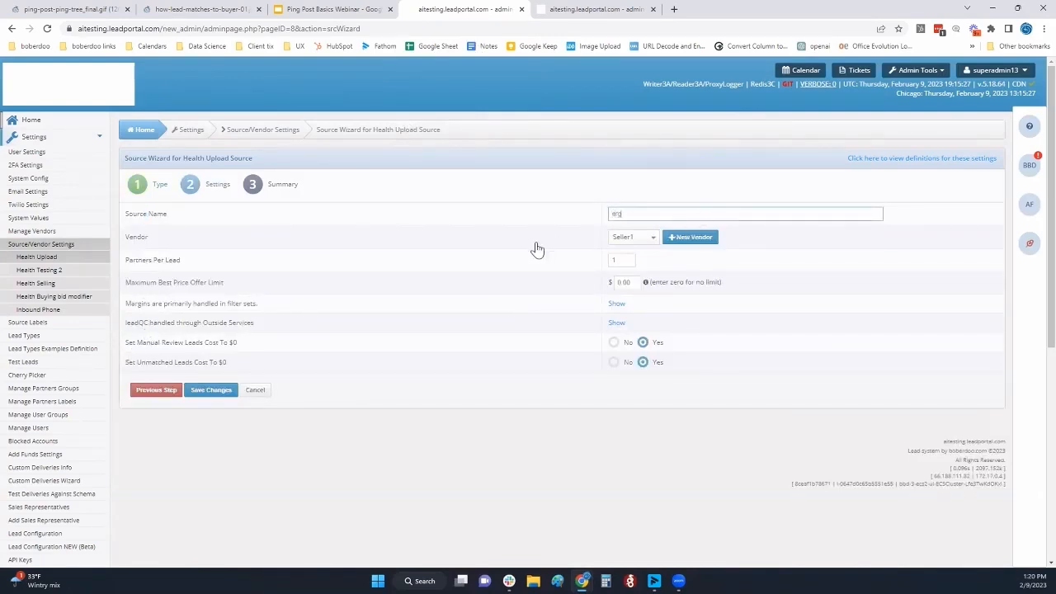
text(wefgewr)
- Review the Vendor setting and select the Partners Per Lead value to replace 1 with 5
double_click(370, 271)
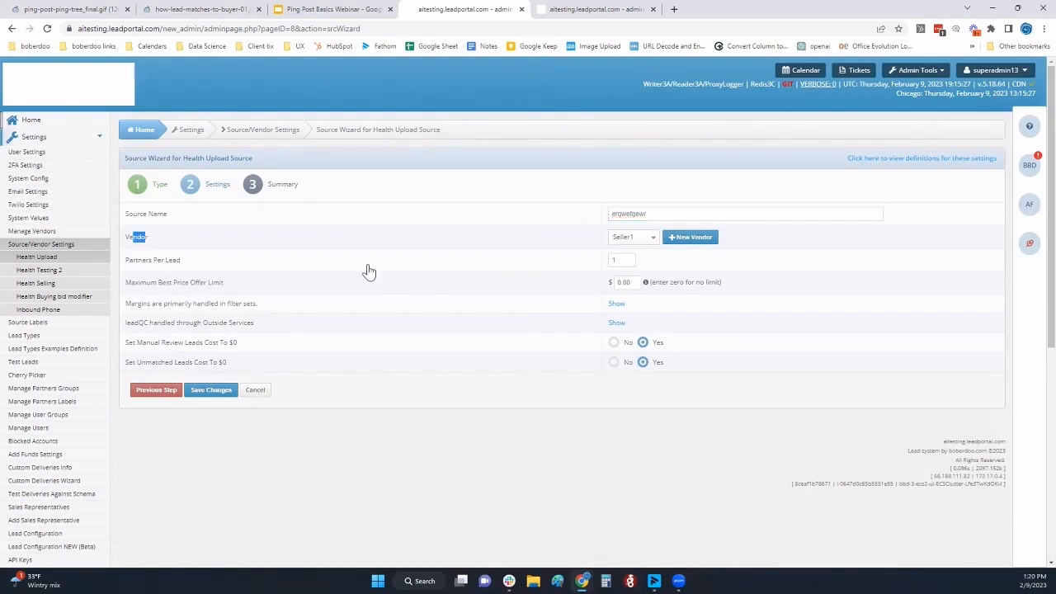
triple_click(150, 260)
click(483, 266)
key(Tab)
text(5)
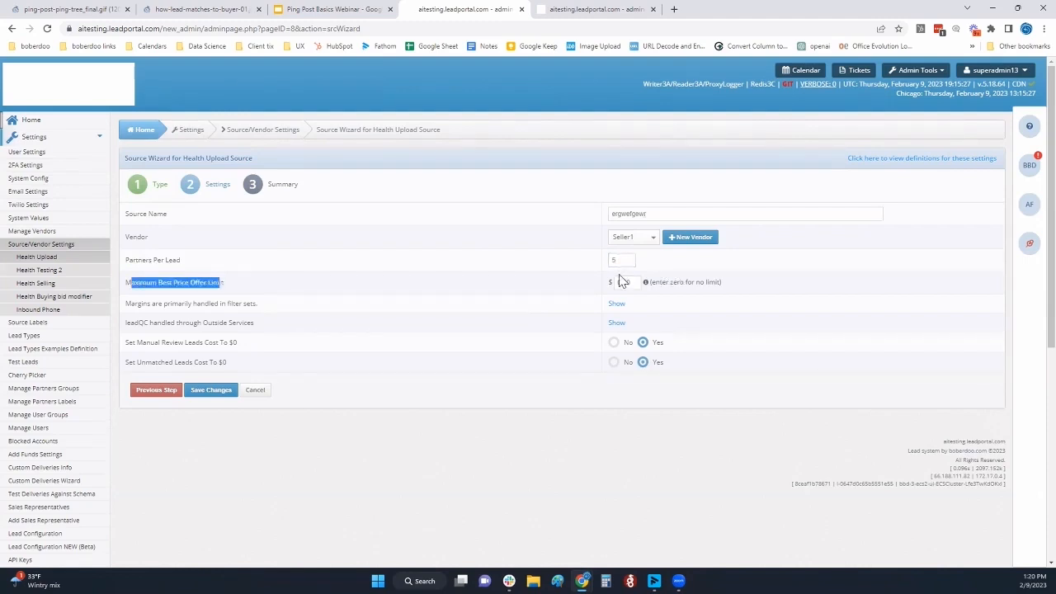
- Enter a $50.00 maximum best price offer limit and review the margin and leadQC notes
click(381, 285)
click(617, 281)
text(50)
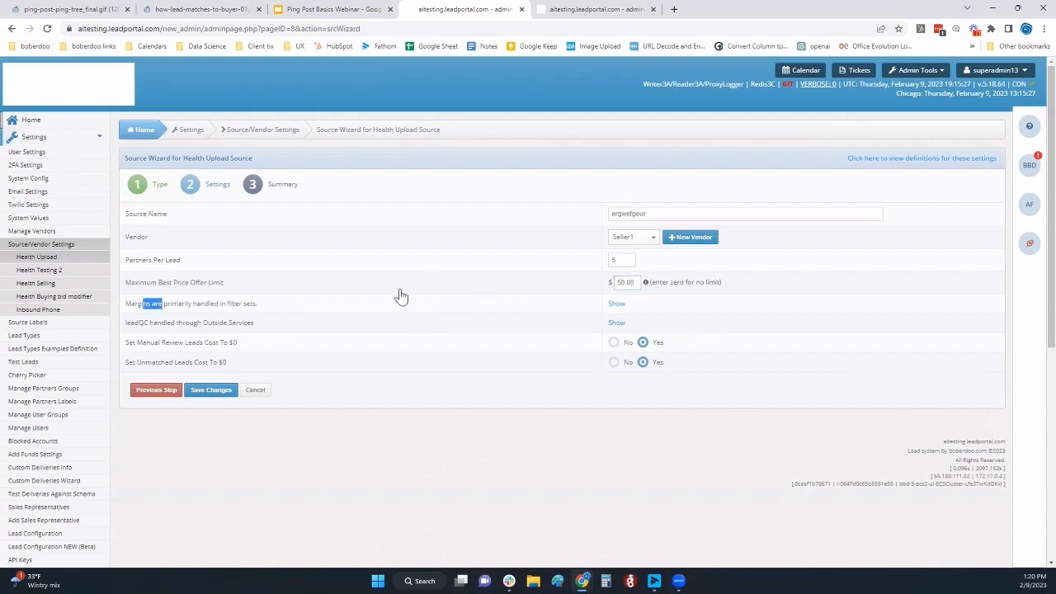
drag(142, 304, 216, 310)
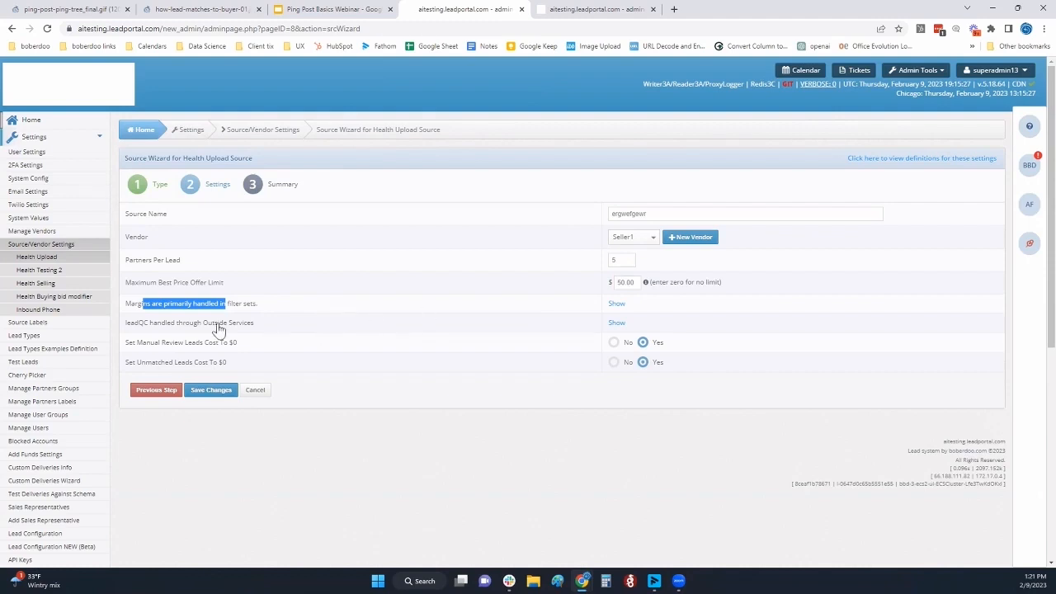
drag(255, 323, 221, 330)
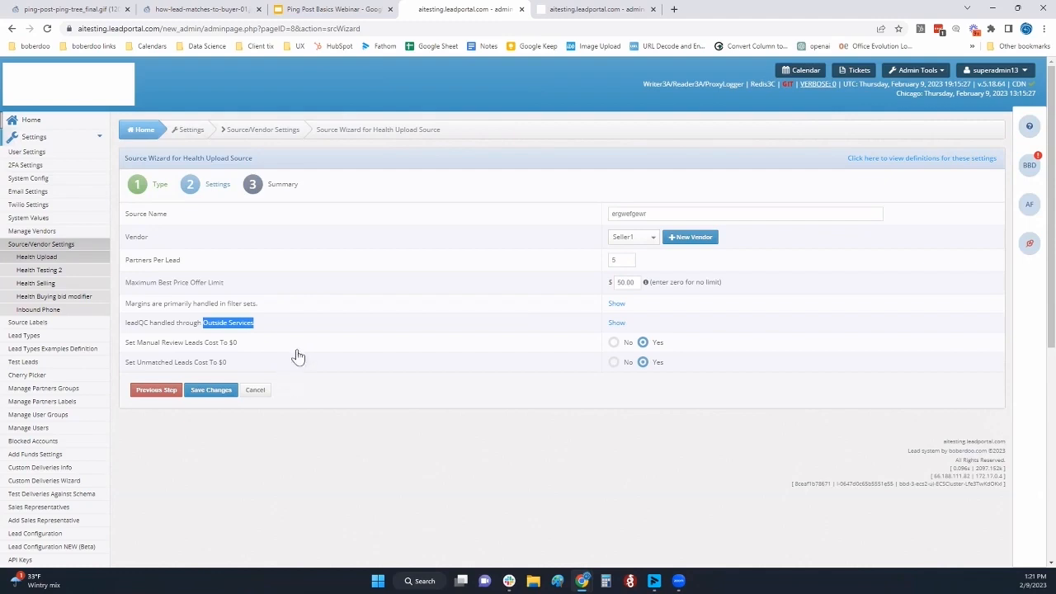
triple_click(244, 344)
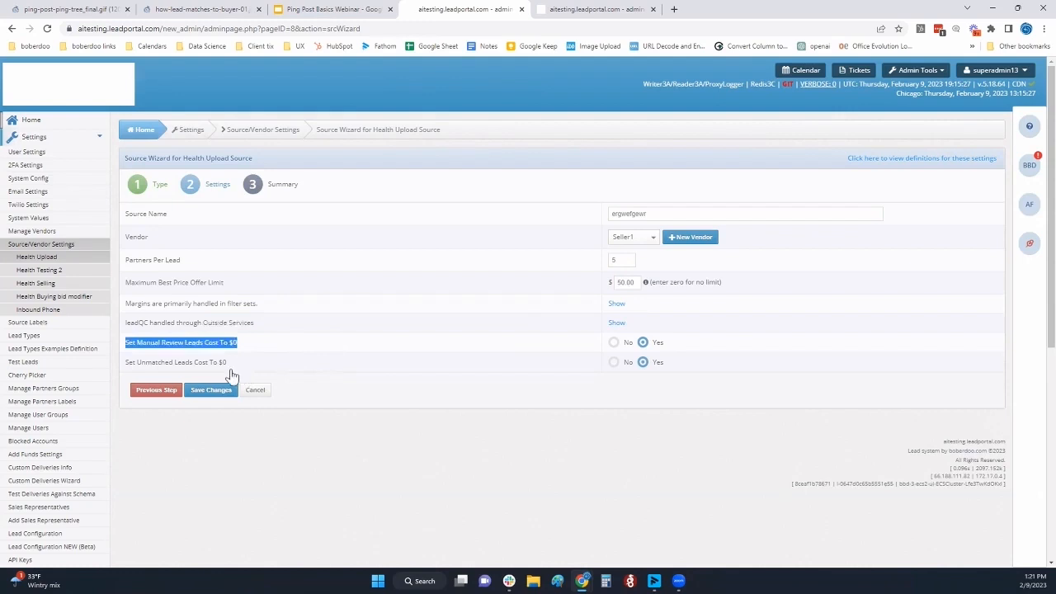
click(210, 358)
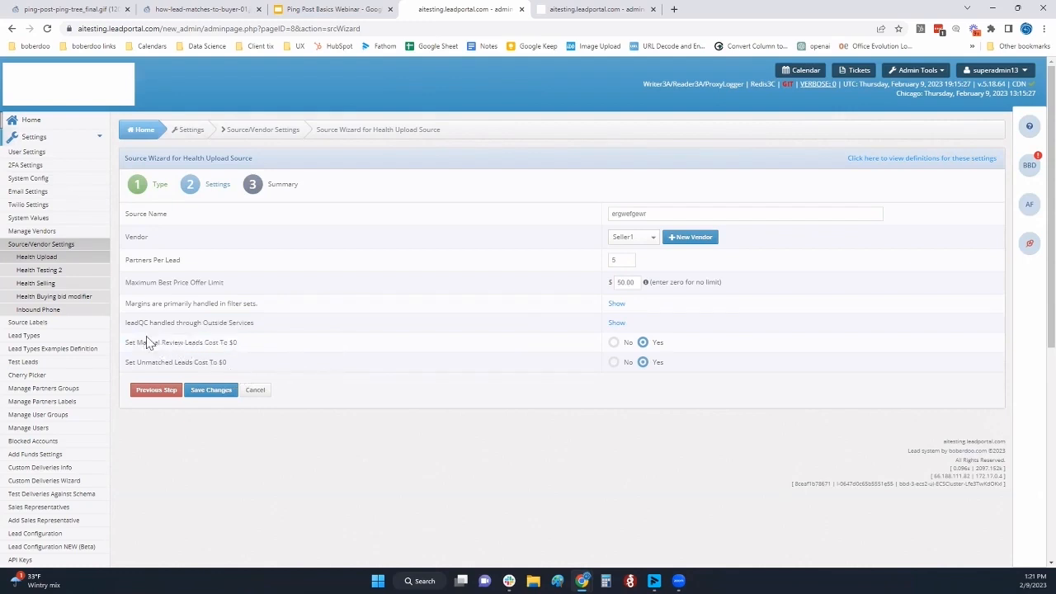
double_click(154, 362)
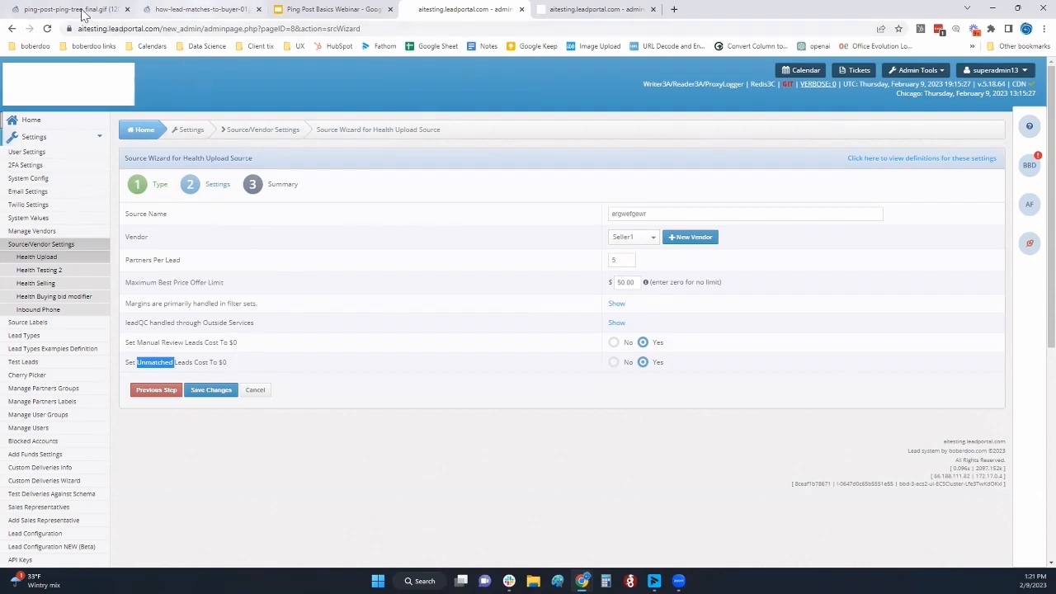
- Switch to the 'How A Lead Matches To A Buyer' infographic tab
click(153, 9)
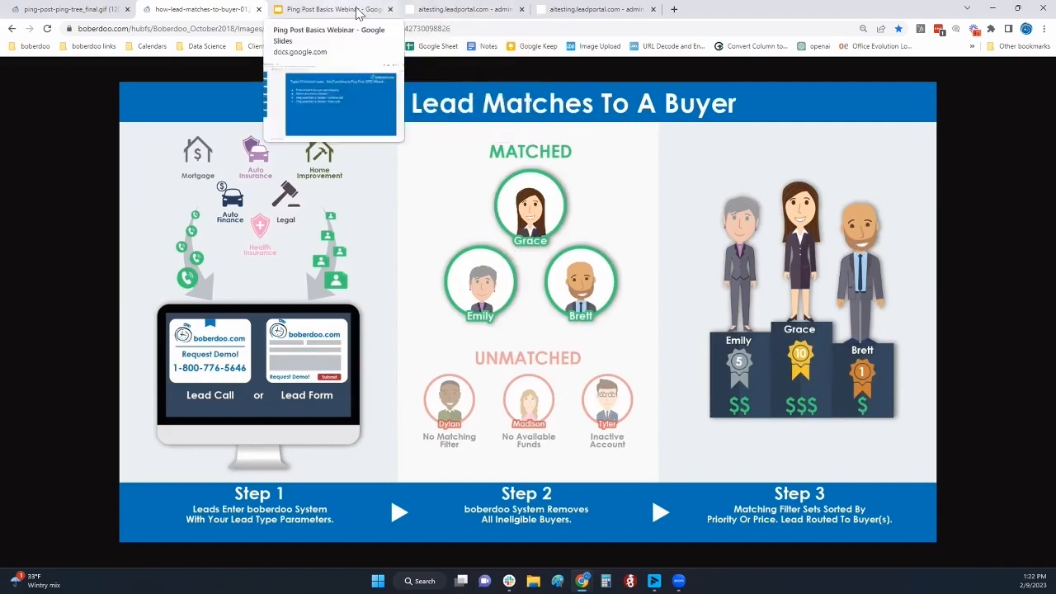
- Submit the wizard with Save Changes so the ergwefgewr source is created, noting the existing API key option
click(444, 9)
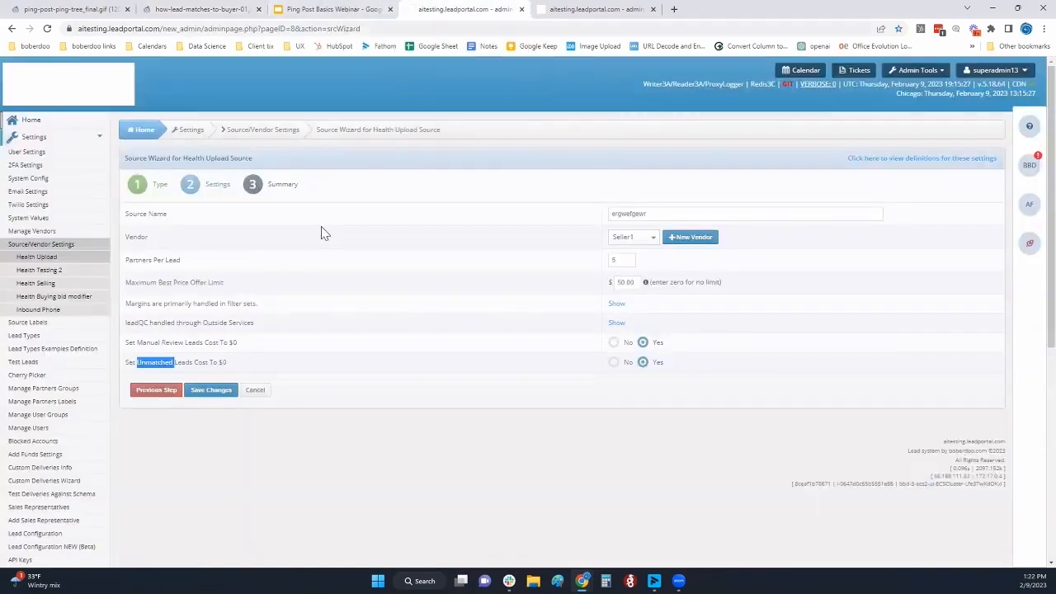
key(Return)
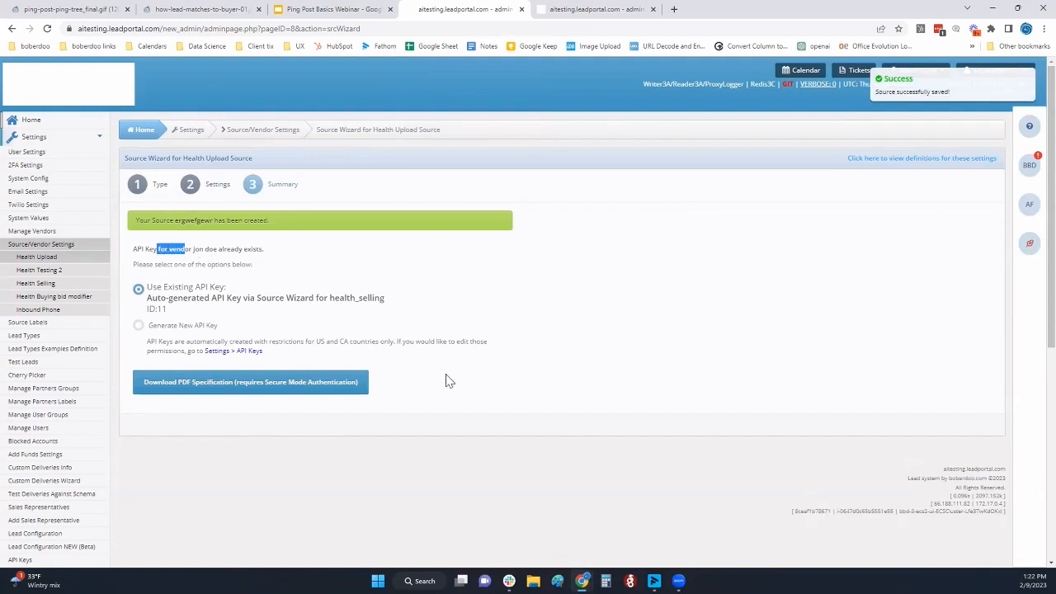
drag(206, 287, 176, 290)
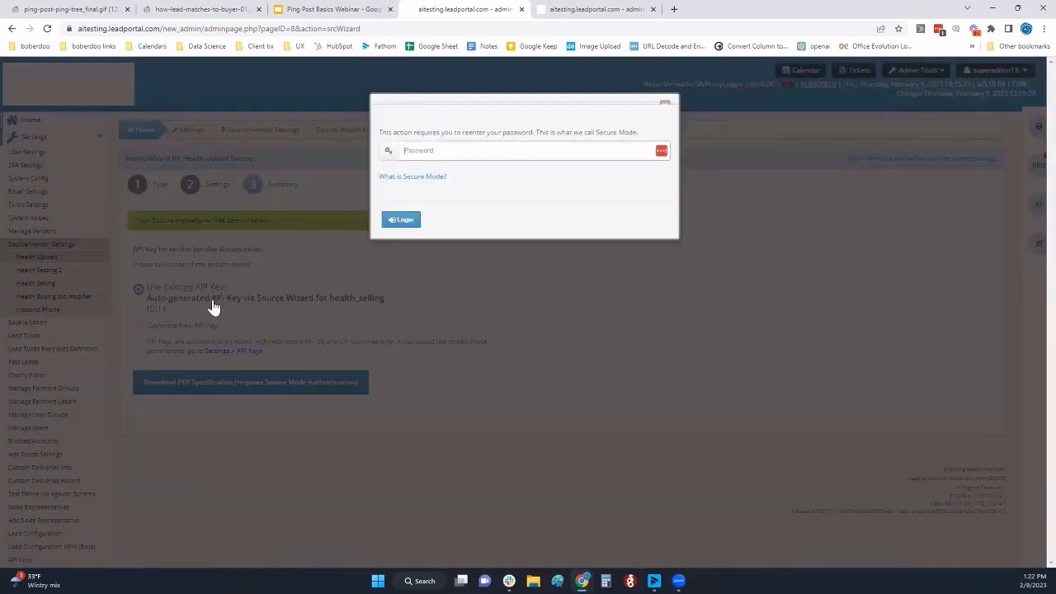
- Confirm the saved Secure Mode password for the PDF specification and return to the source summary
key(Down)
key(Return)
key(Return)
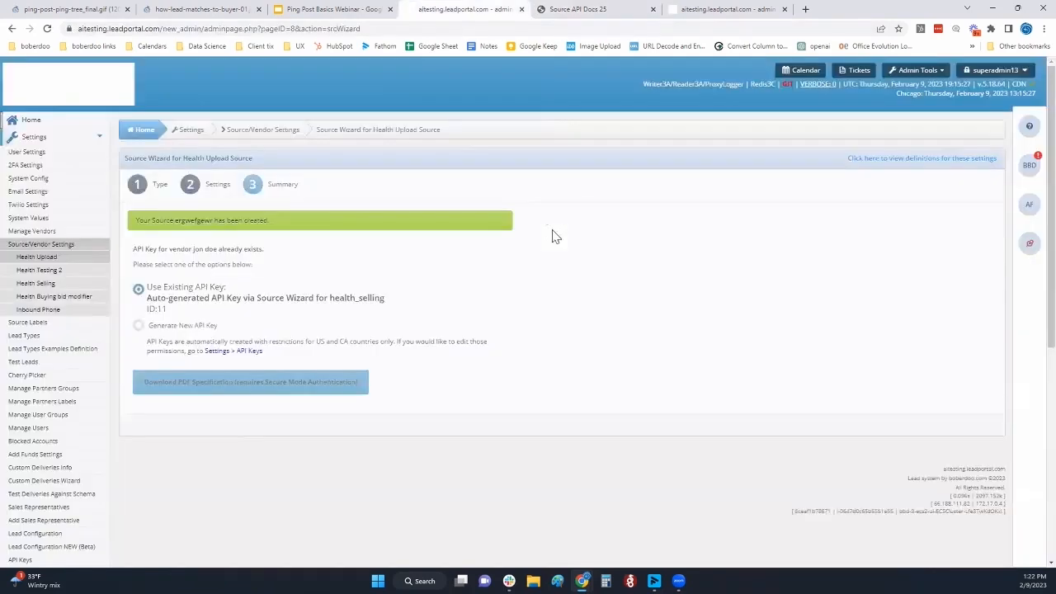
key(ctrl+shift+Tab)
- Advance the webinar to the outbound lead routing slide, then show the lead-matching infographic
key(ctrl+shift+Tab)
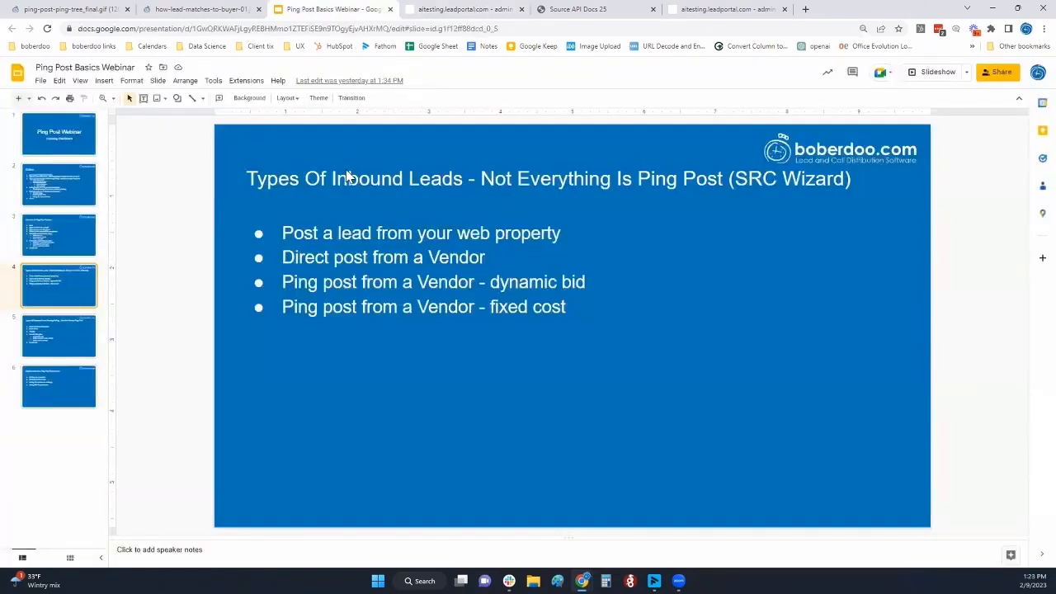
key(Down)
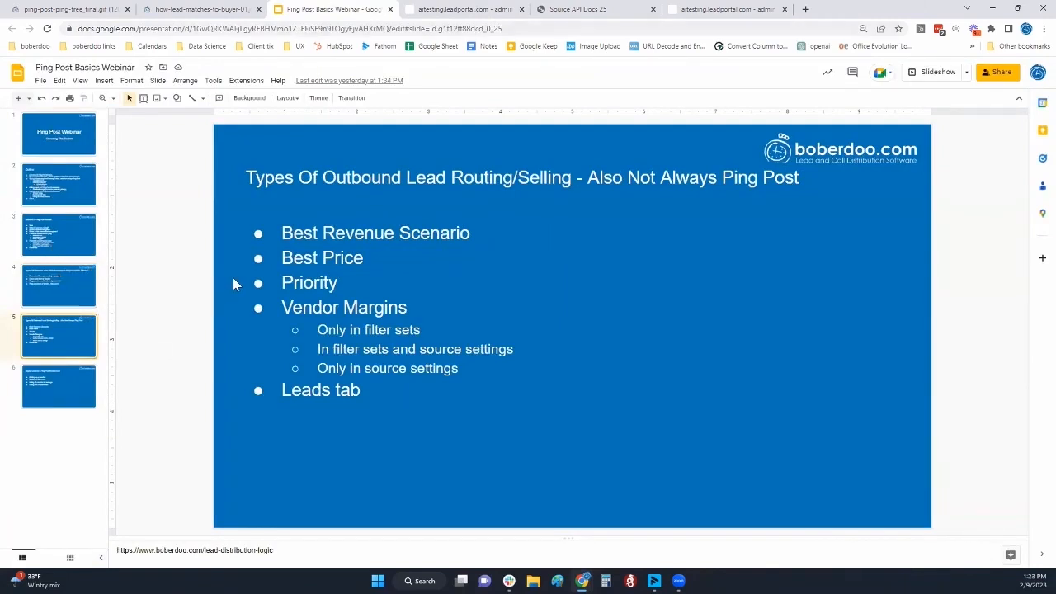
key(ctrl+shift+Tab)
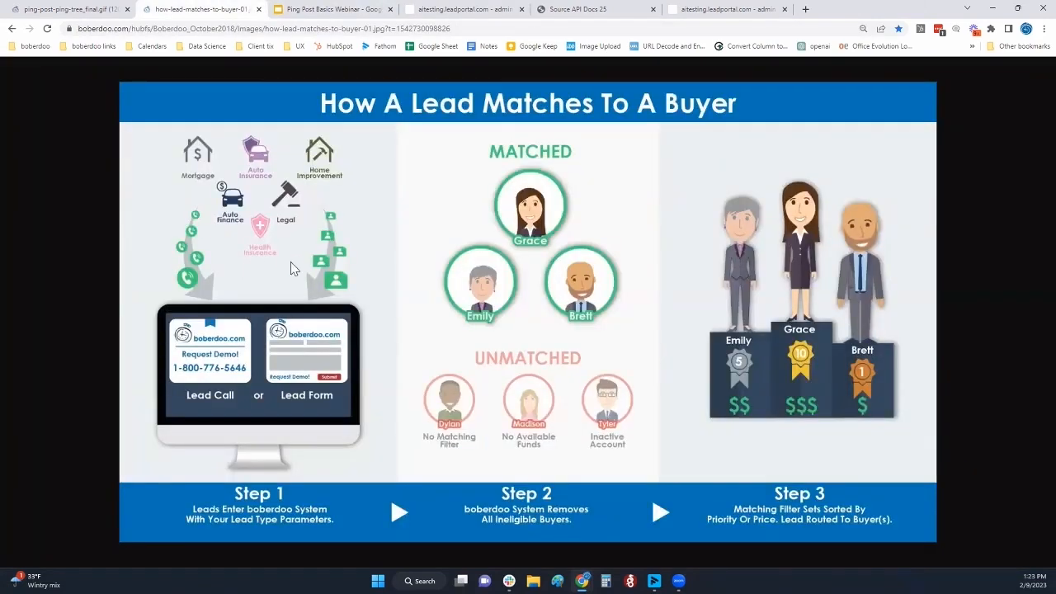